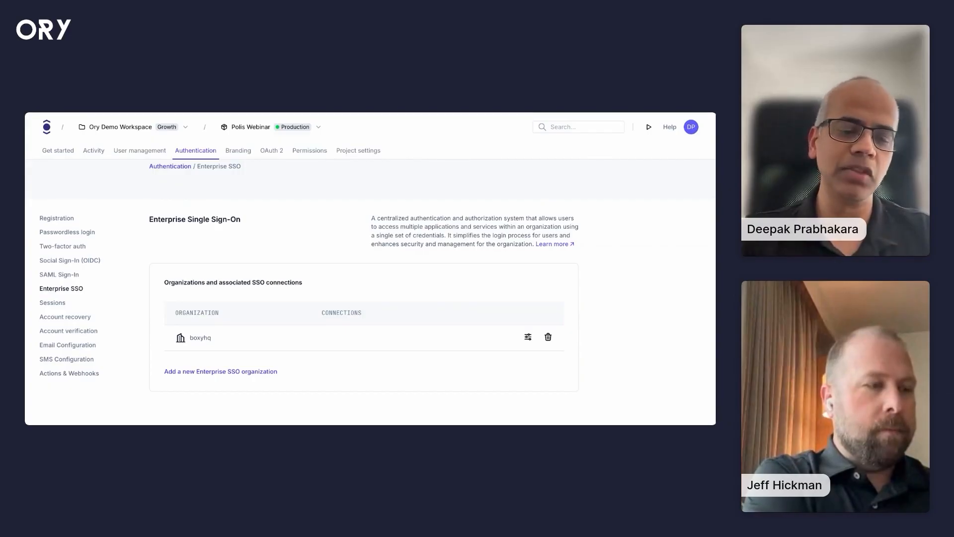
Step: Generate an onboarding portal link for the boxyhq Enterprise SSO organization and copy it
scroll(472, 272, down, 1)
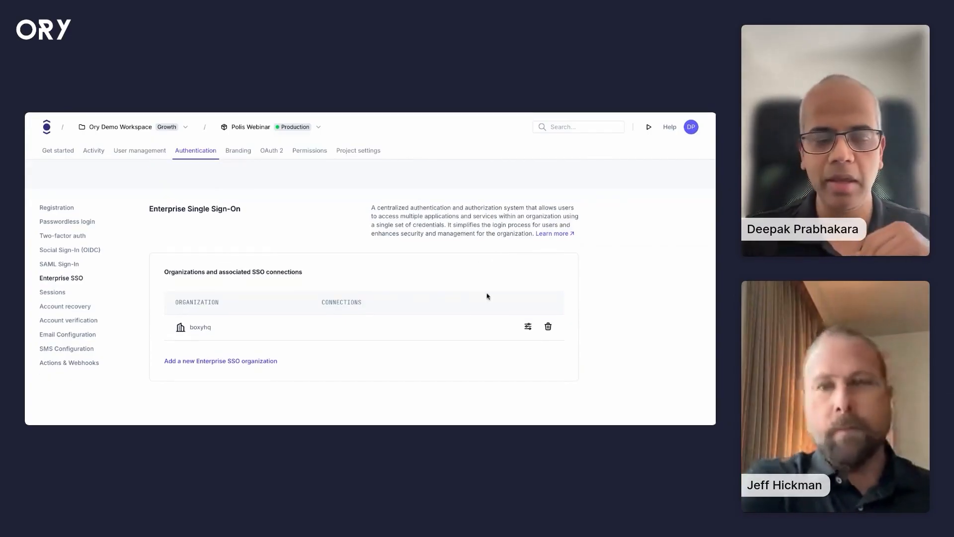
click(529, 328)
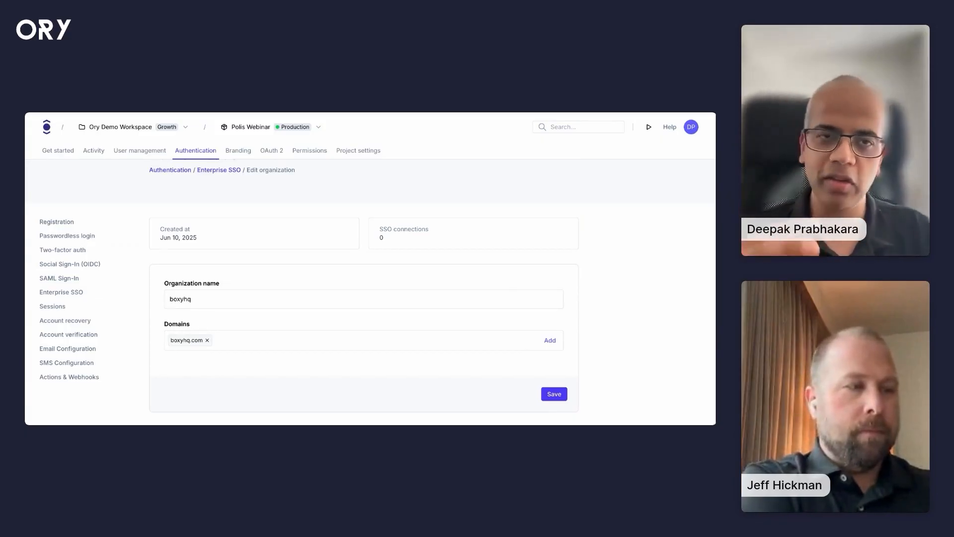
scroll(370, 295, down, 1)
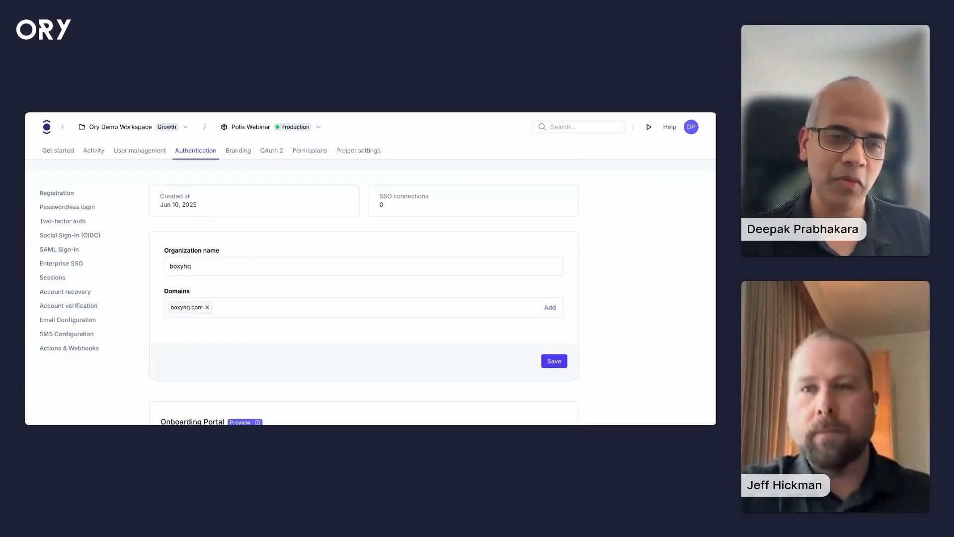
scroll(364, 293, down, 1)
scroll(364, 293, down, 5)
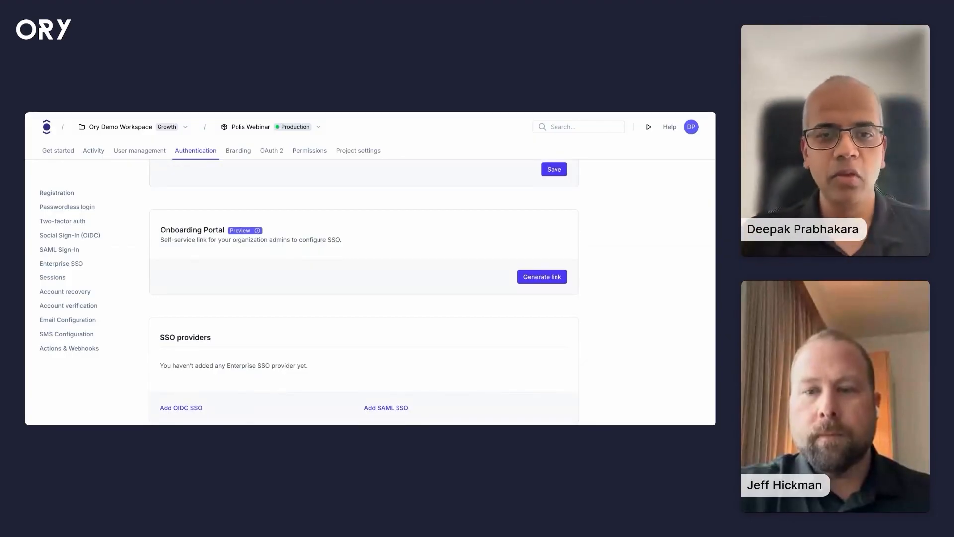
click(538, 277)
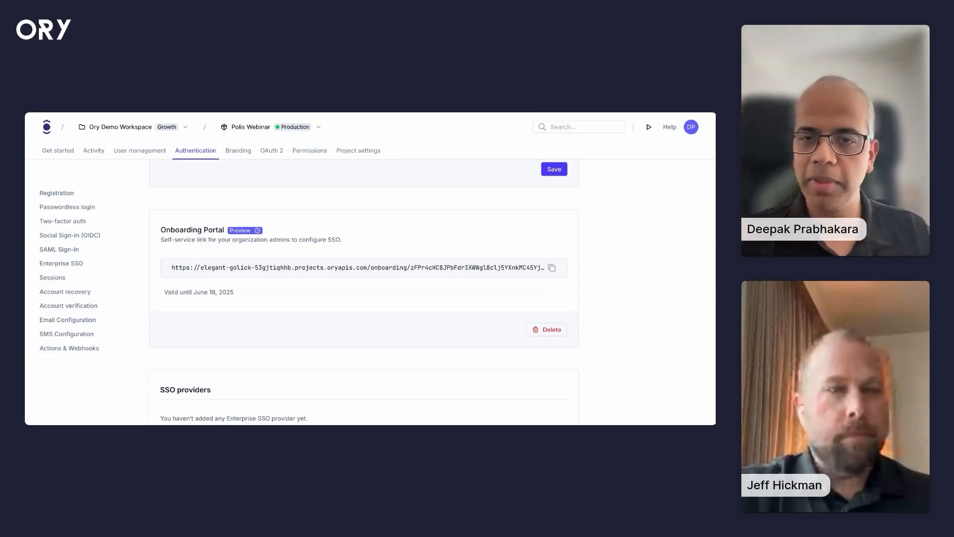
click(552, 272)
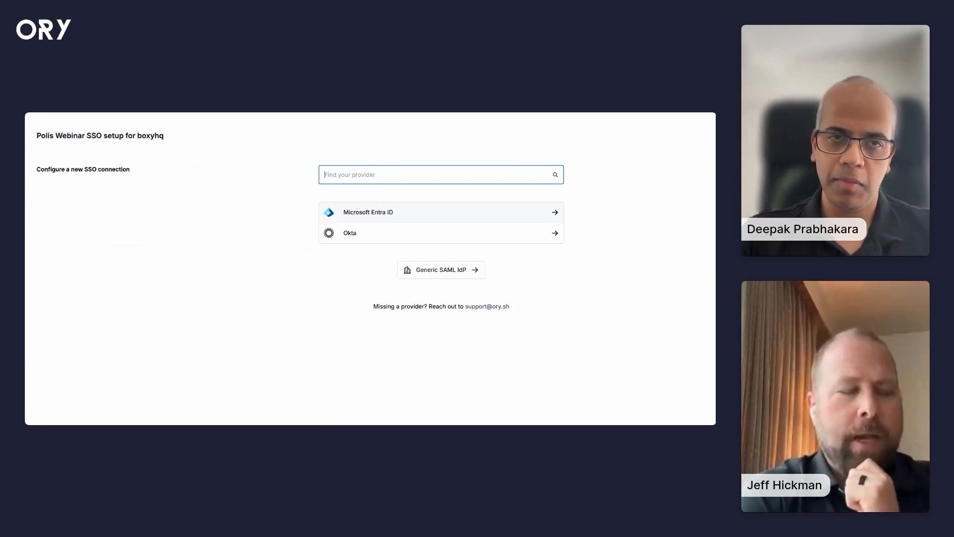
Step: Choose Microsoft Entra ID as the provider for the new SSO connection in the boxyhq setup portal
click(233, 115)
key(ctrl+shift+Tab)
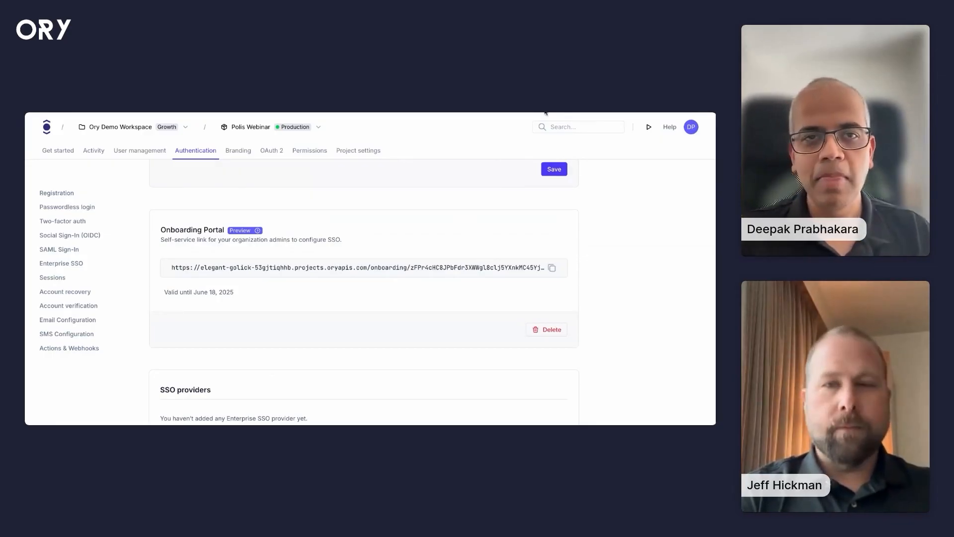
key(ctrl+Tab)
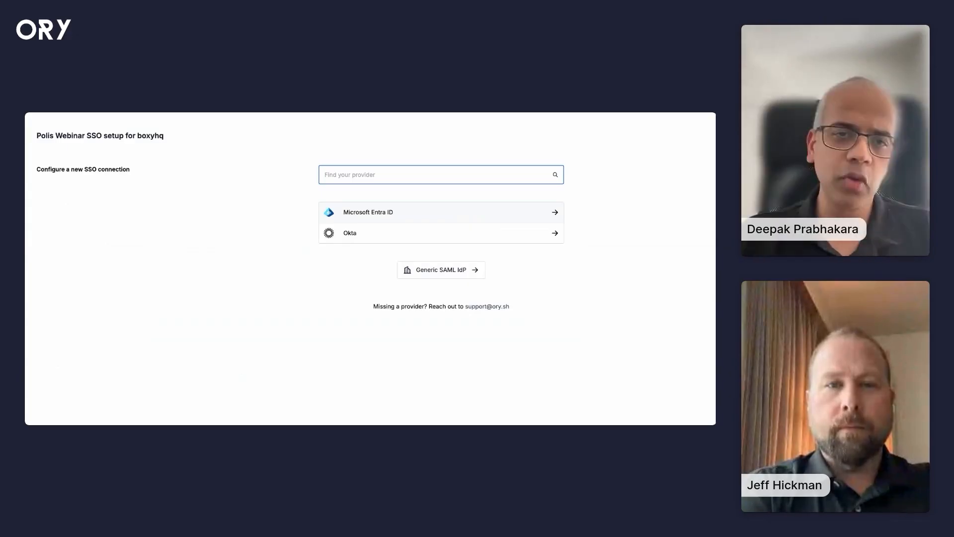
click(441, 212)
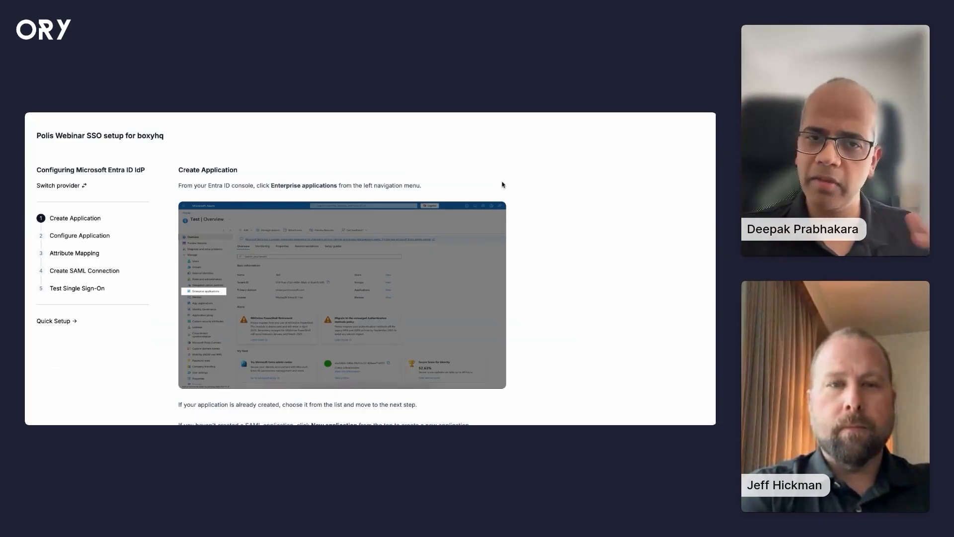
Step: Review the Create Application instructions for Entra ID and mark that setup stage as finished
scroll(502, 185, down, 1)
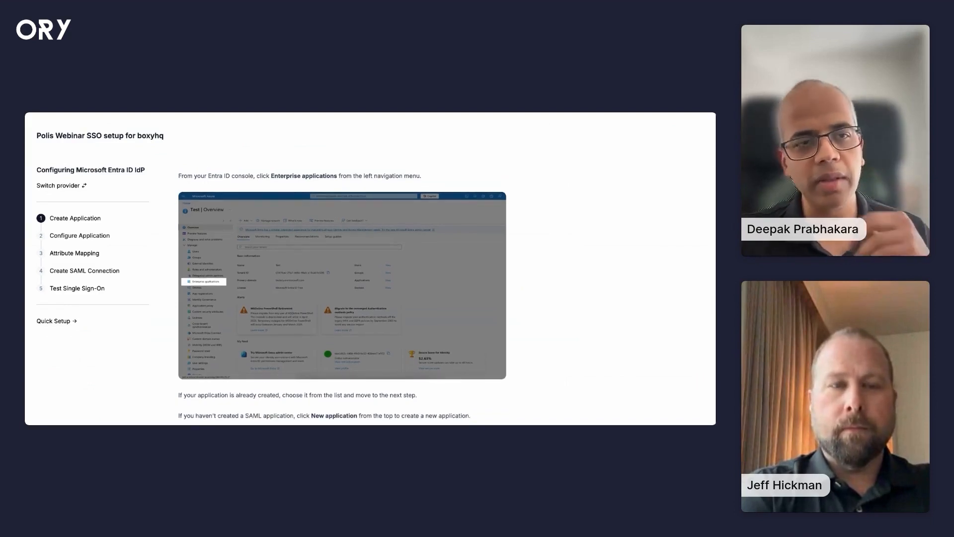
scroll(371, 269, down, 3)
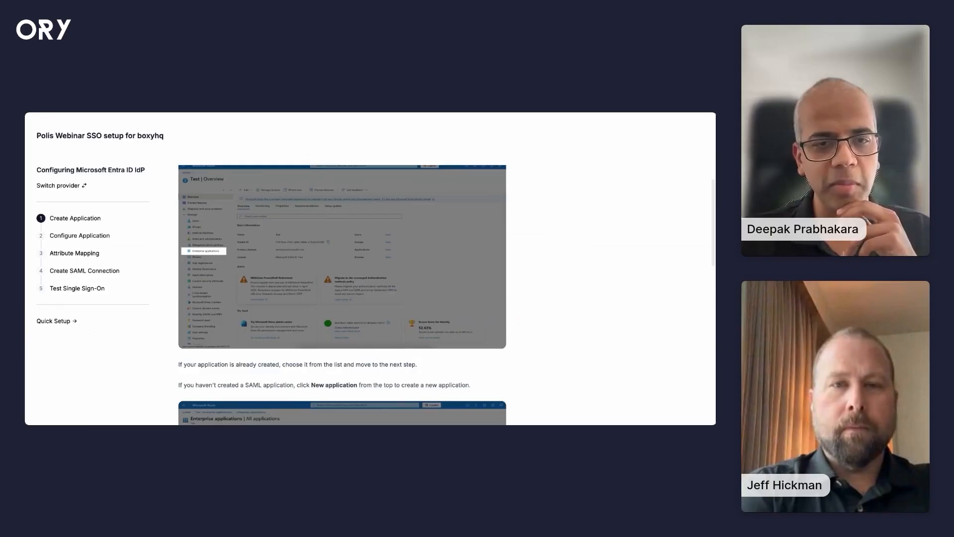
scroll(371, 268, down, 10)
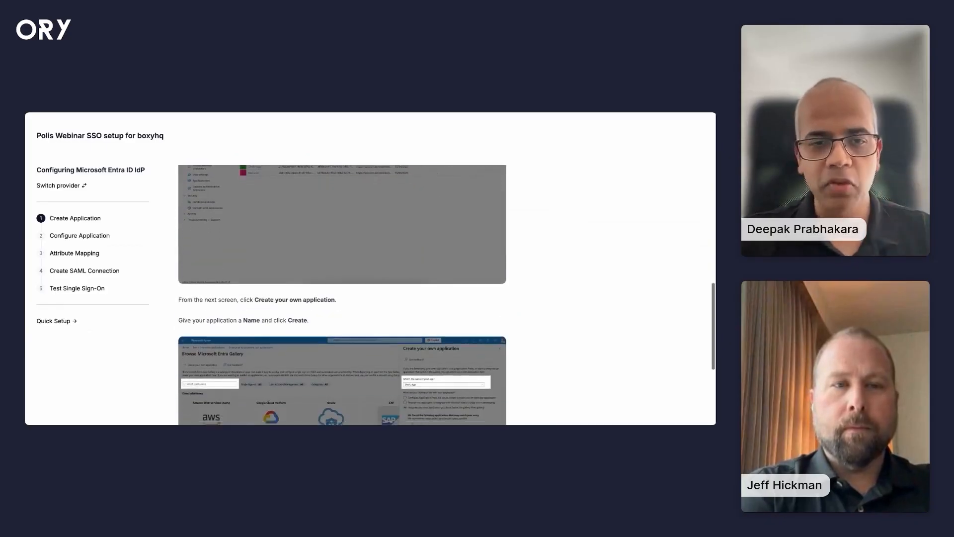
scroll(371, 268, down, 5)
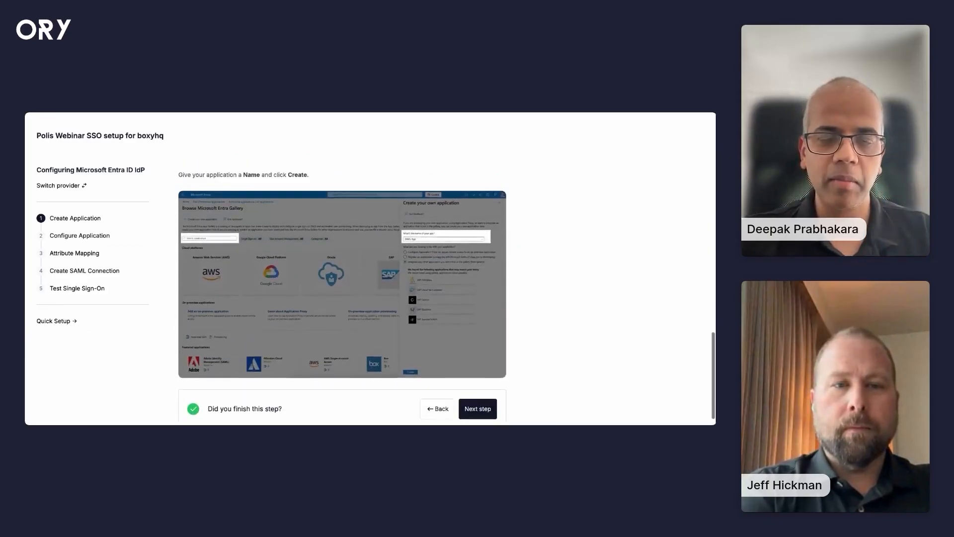
scroll(371, 268, up, 7)
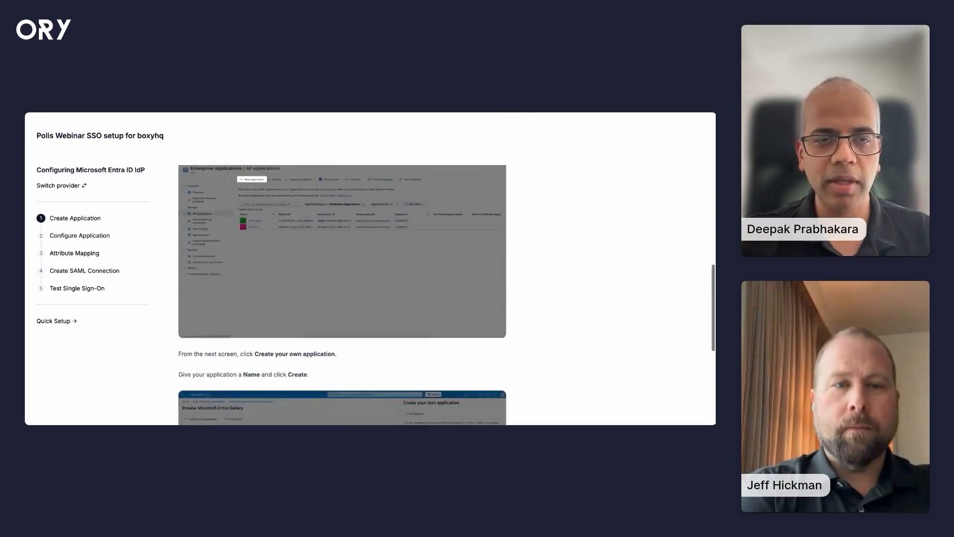
scroll(370, 269, down, 7)
click(486, 393)
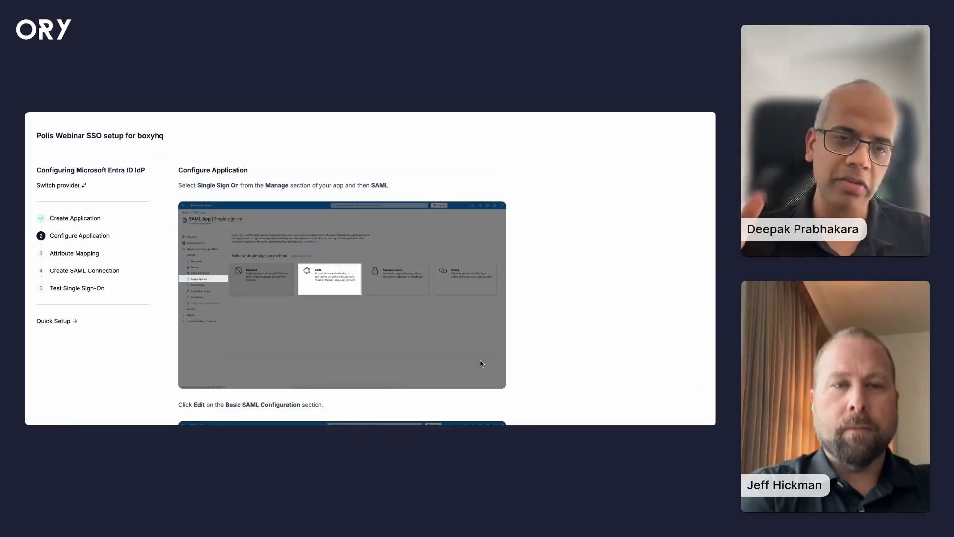
Step: Review the Configure Application instructions with the single sign on URL and Audience URI, and advance to Attribute Mapping
scroll(481, 363, down, 5)
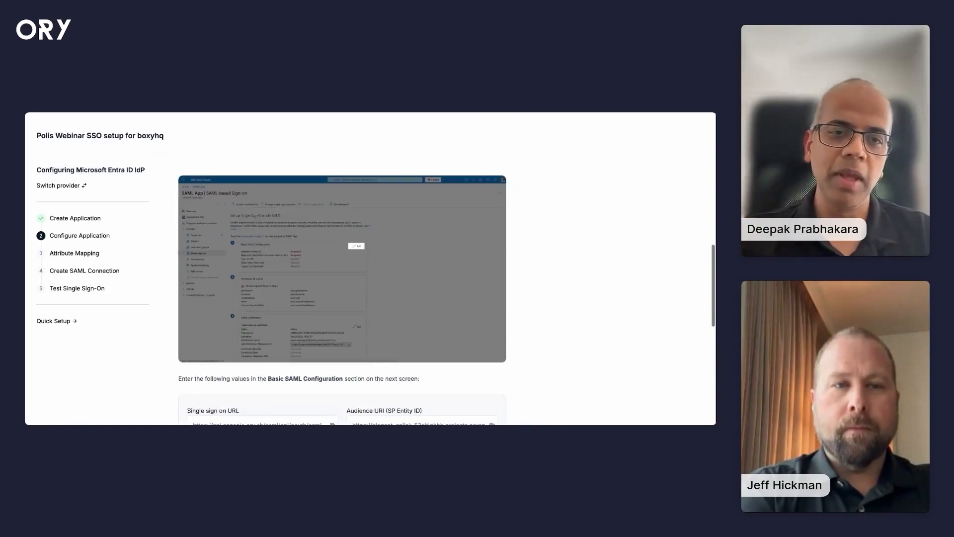
scroll(410, 338, down, 3)
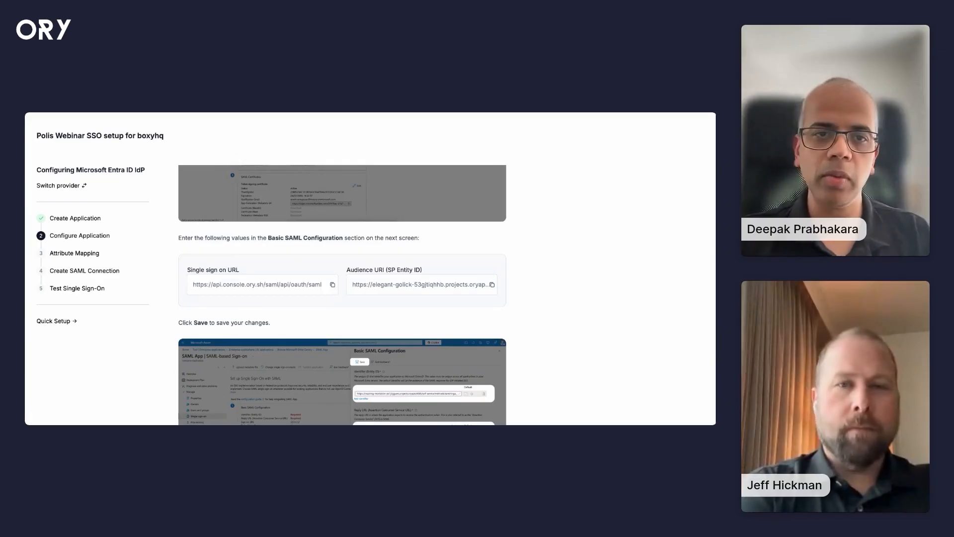
scroll(333, 288, down, 3)
scroll(342, 289, down, 2)
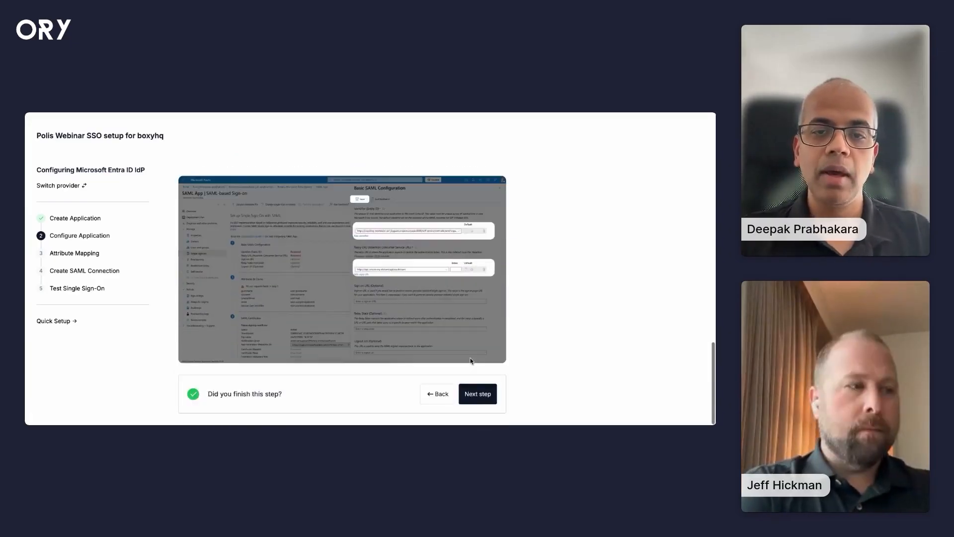
click(479, 391)
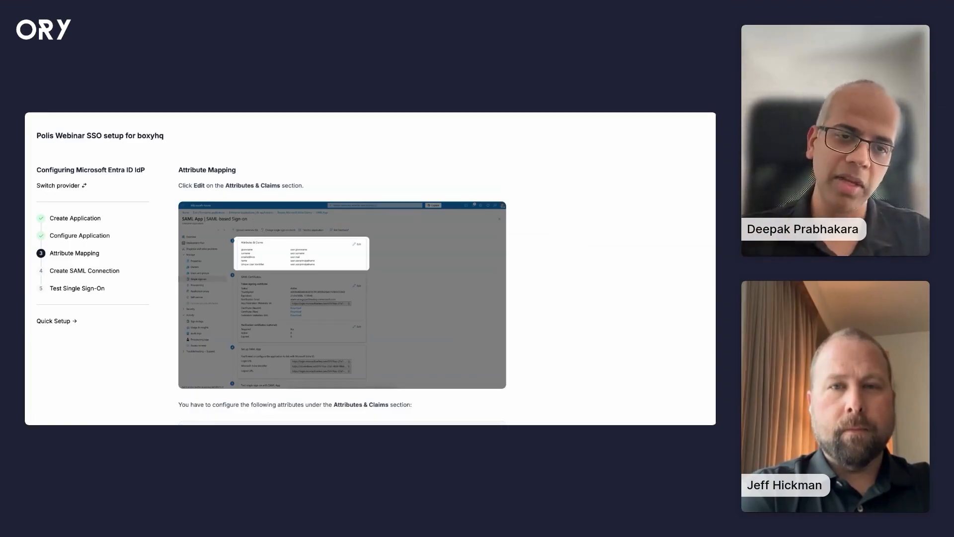
Step: Review the claim names and values required for Attribute Mapping, and advance to Create SAML Connection
scroll(445, 294, down, 5)
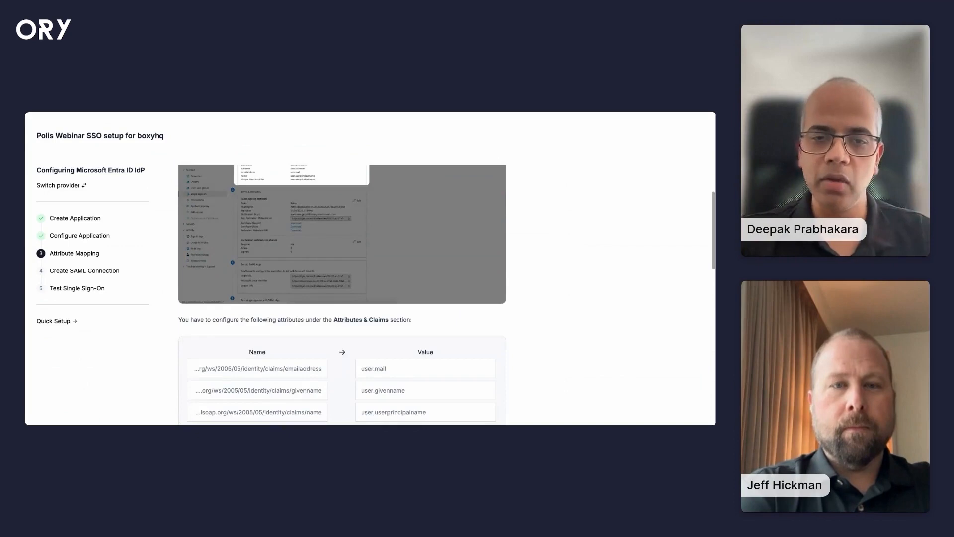
scroll(445, 293, down, 1)
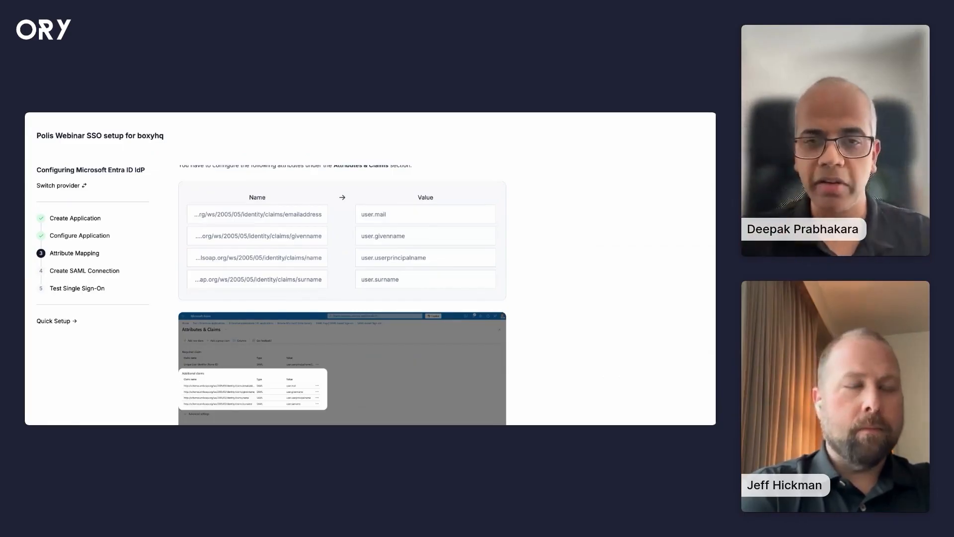
scroll(370, 293, down, 5)
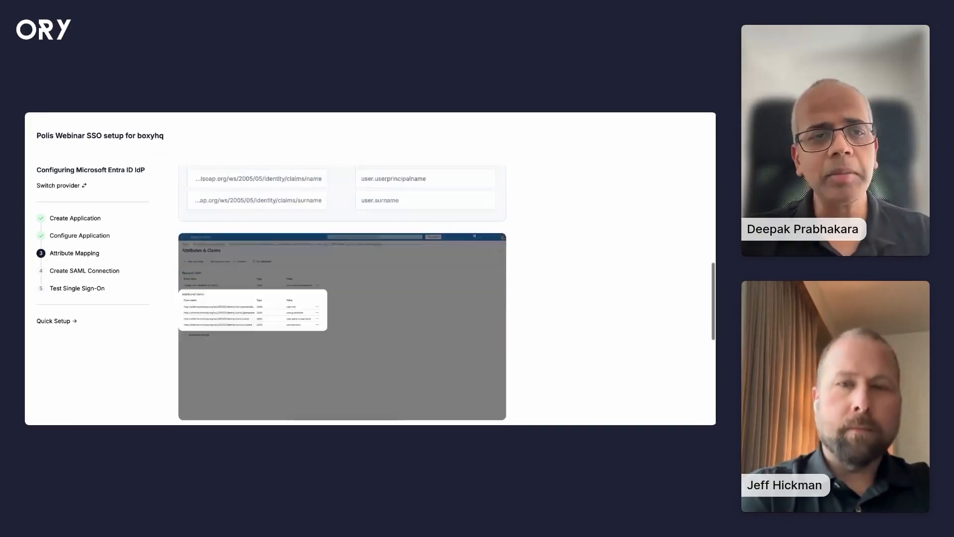
scroll(342, 293, down, 3)
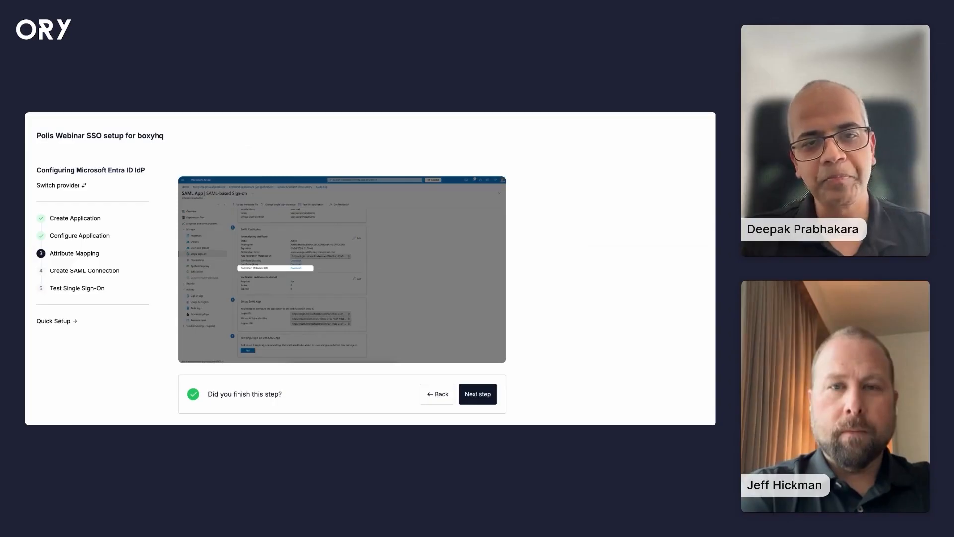
click(477, 394)
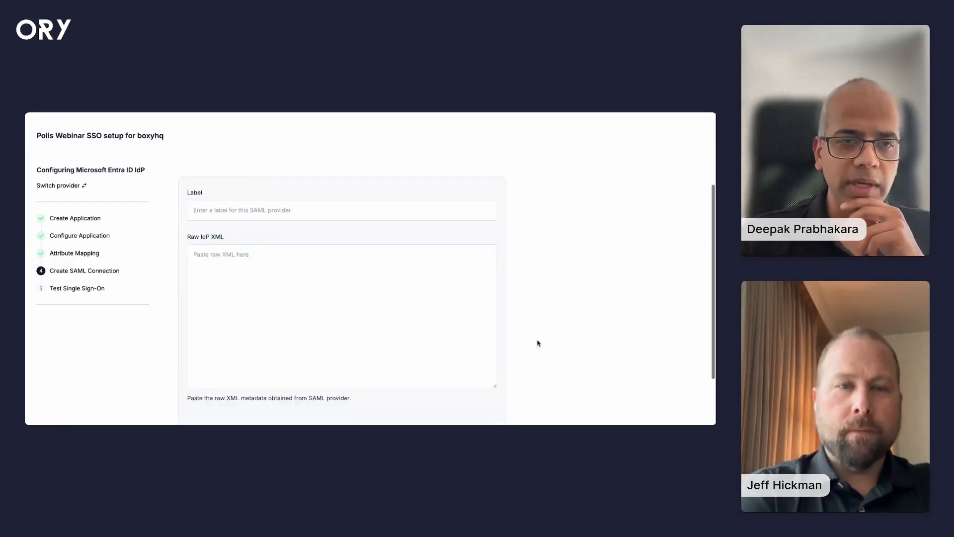
Step: Switch to Microsoft Azure and copy the App Federation Metadata Url from the Polis Webinar application's SAML certificates
scroll(537, 342, down, 1)
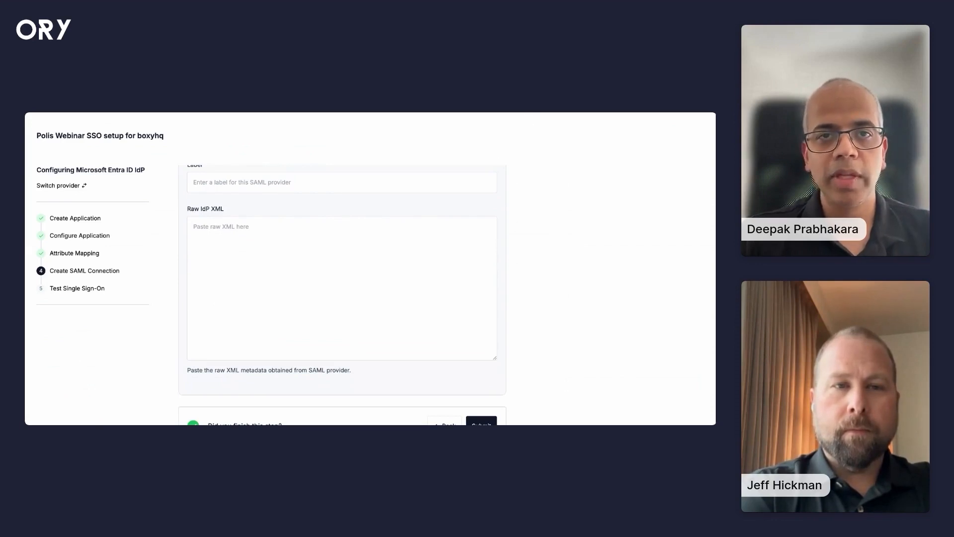
key(ctrl+Tab)
scroll(507, 245, up, 3)
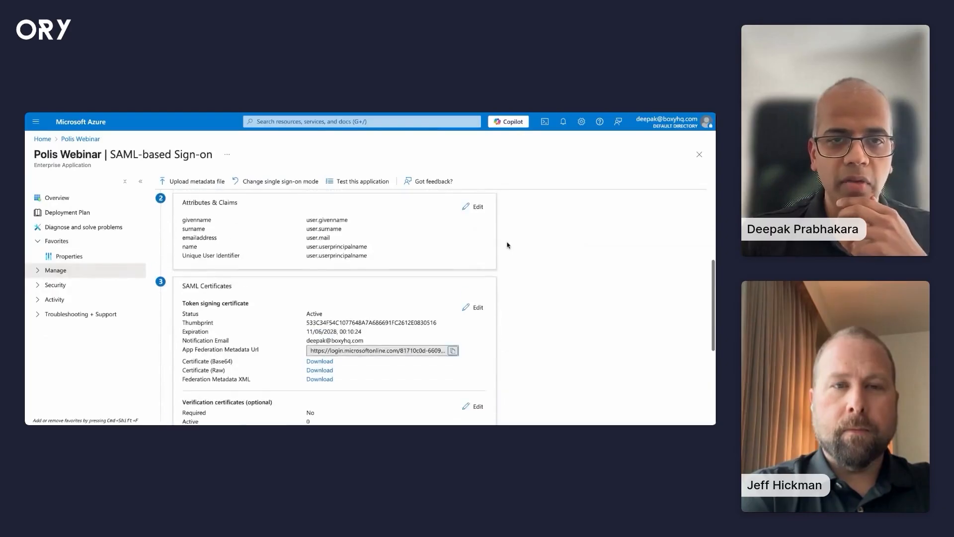
scroll(508, 245, down, 3)
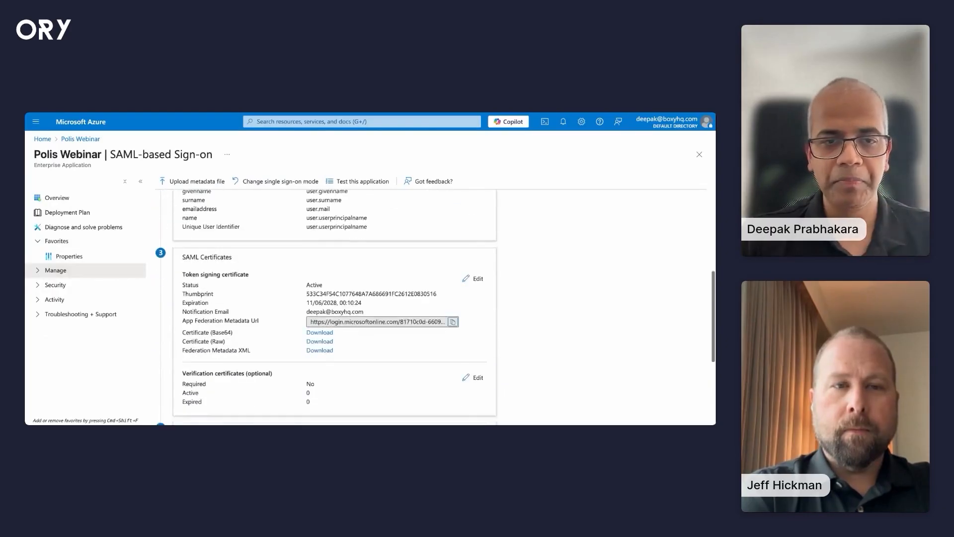
click(453, 306)
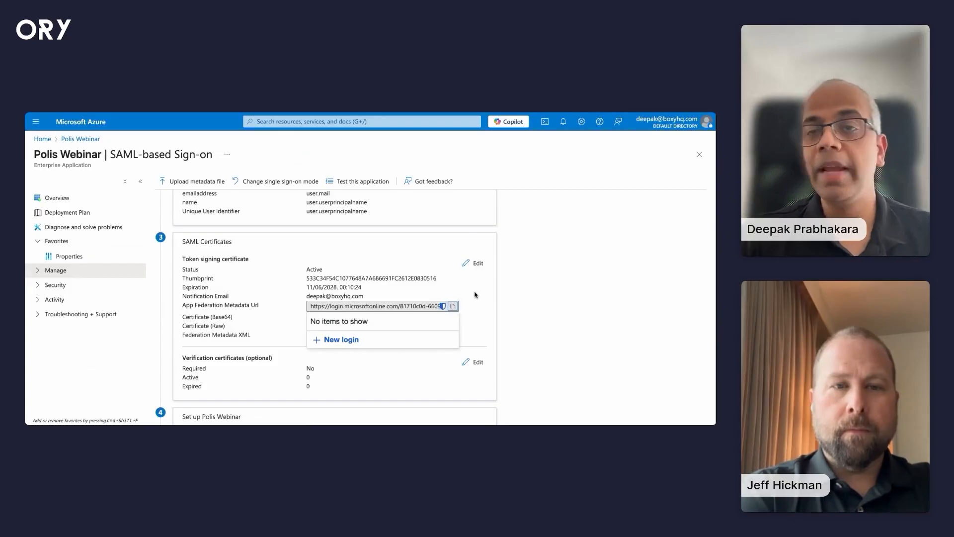
click(516, 114)
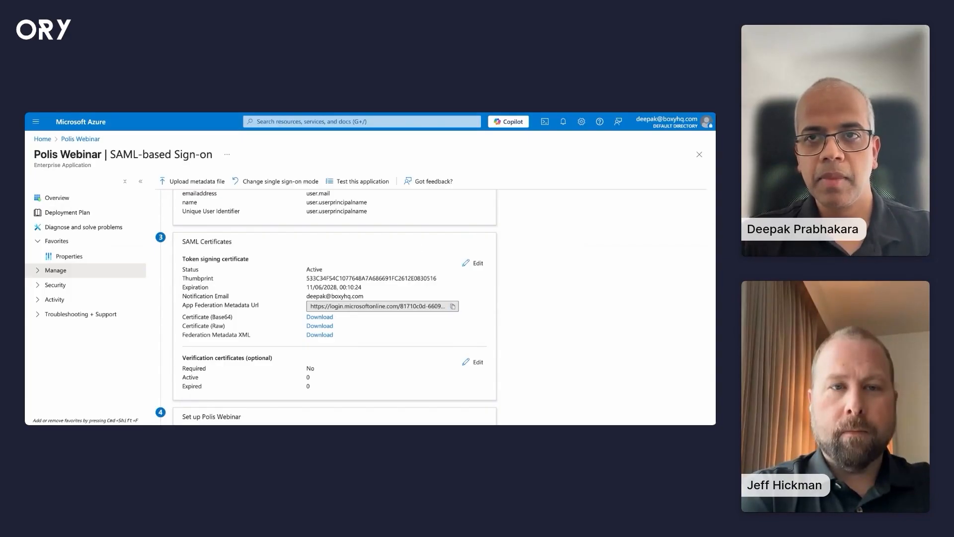
Step: Back in the setup portal, paste the metadata into Raw IdP XML, label the connection "Entra ID" and submit it
click(226, 113)
click(219, 224)
key(ctrl+v)
click(218, 180)
text(Entra ID)
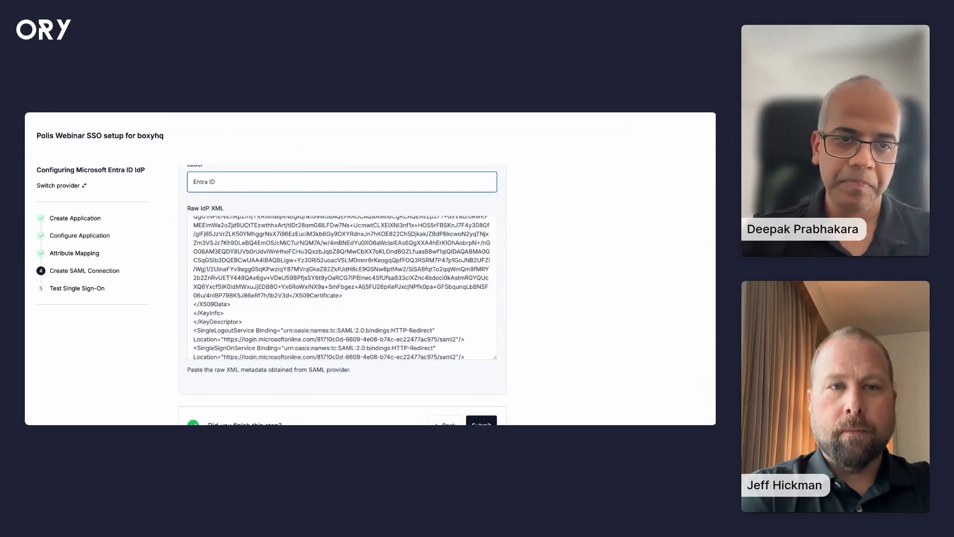
scroll(490, 393, down, 1)
click(487, 394)
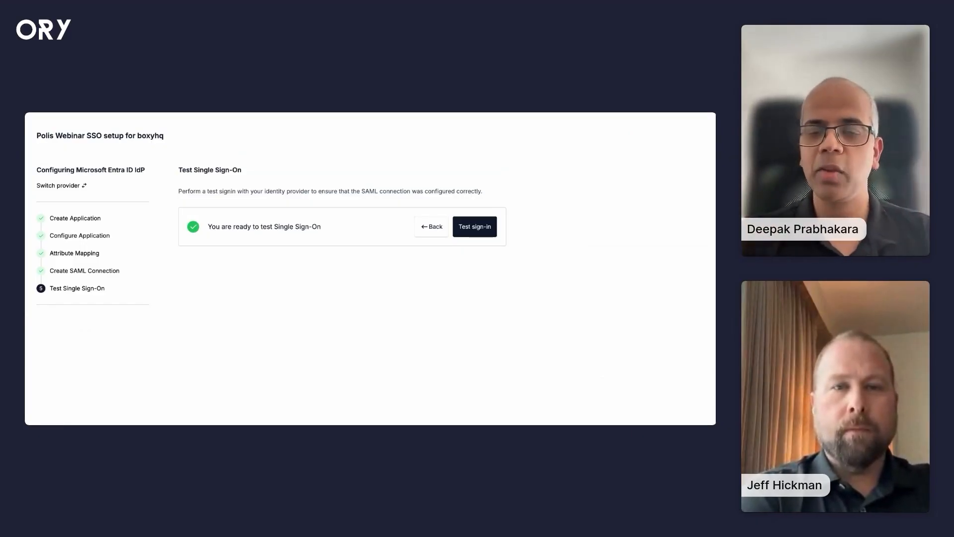
Step: Start the single sign-on test and sign up to Polis Webinar with Entra ID
click(485, 235)
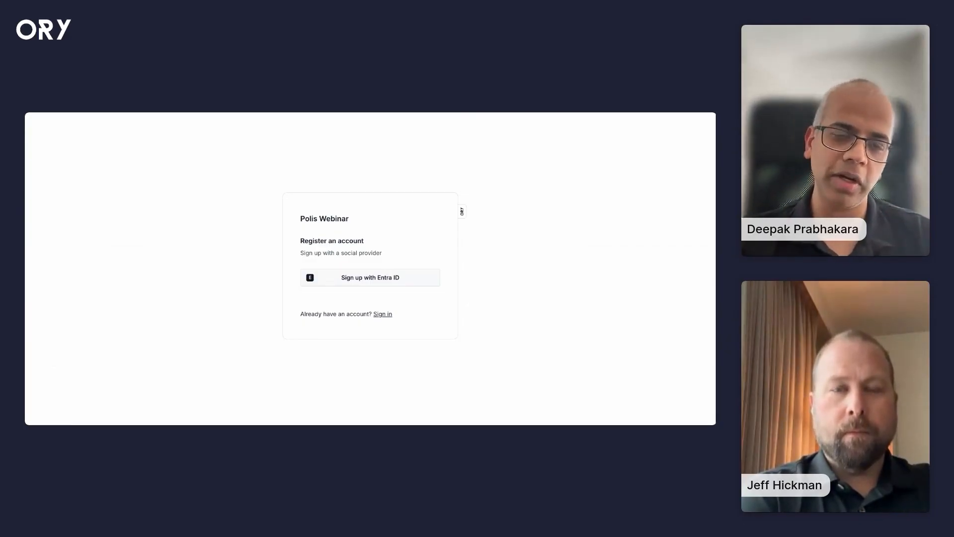
click(401, 273)
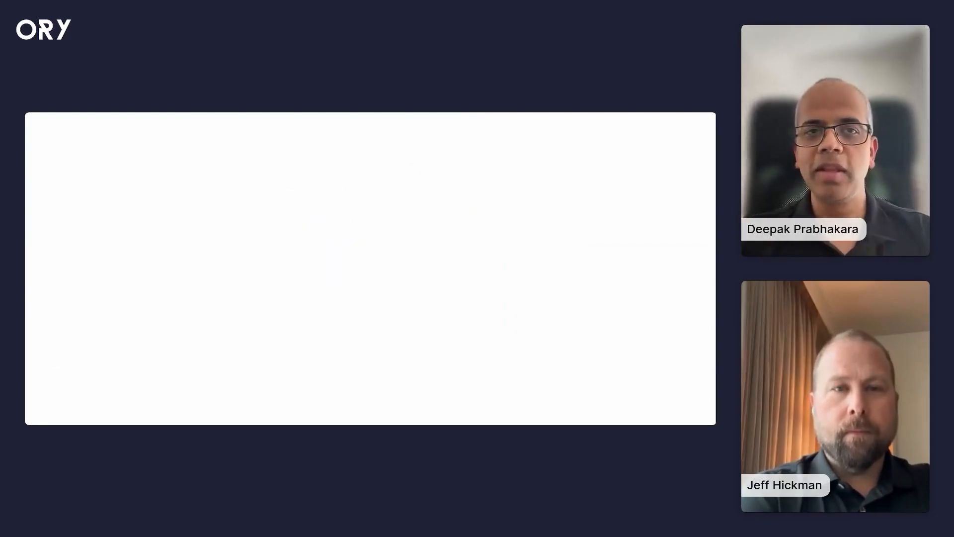